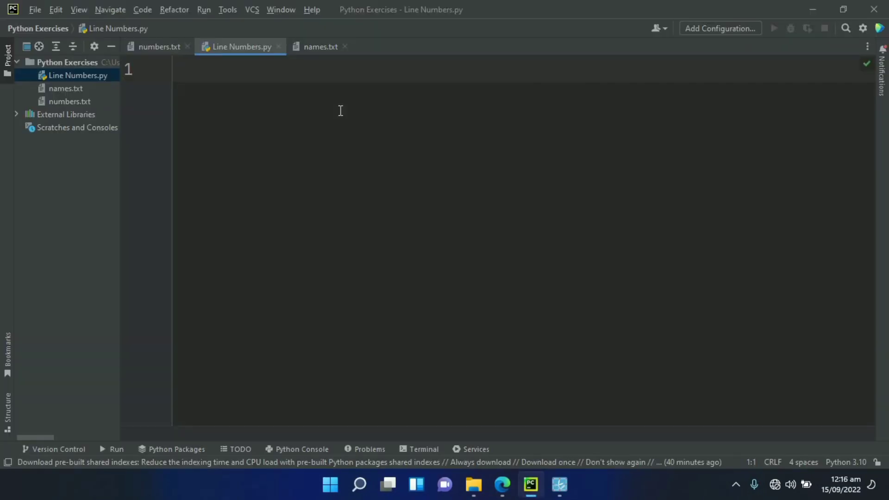
{"action": "type", "text": "def ma"}
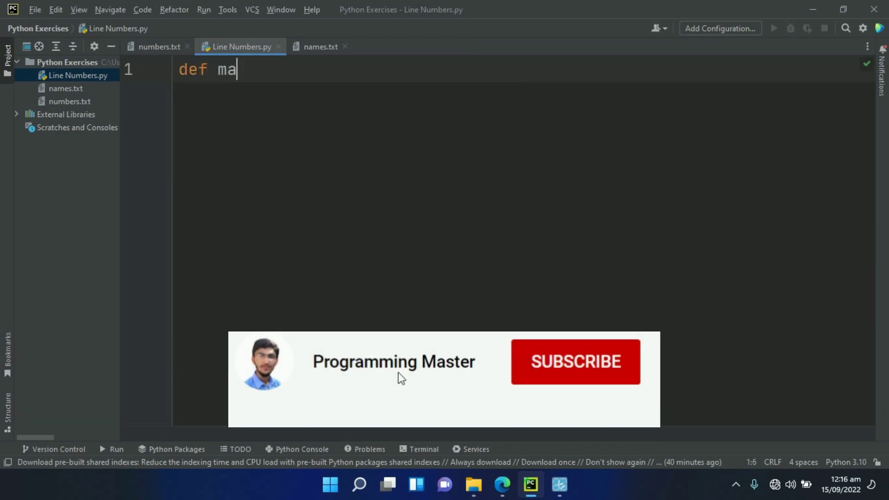
{"action": "type", "text": "in("}
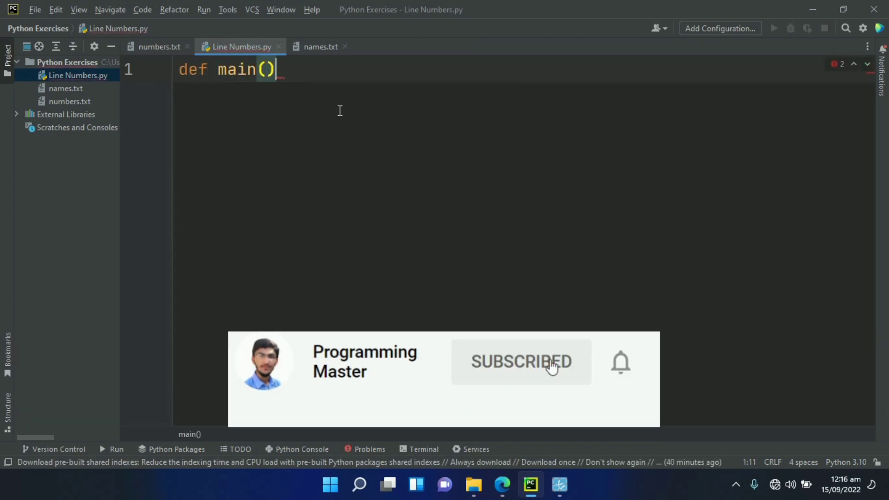
{"action": "type", "text": "):"}
Write def main(): with name = input("Enter the name of the file: ") as its first line
{"action": "key", "text": "Return"}
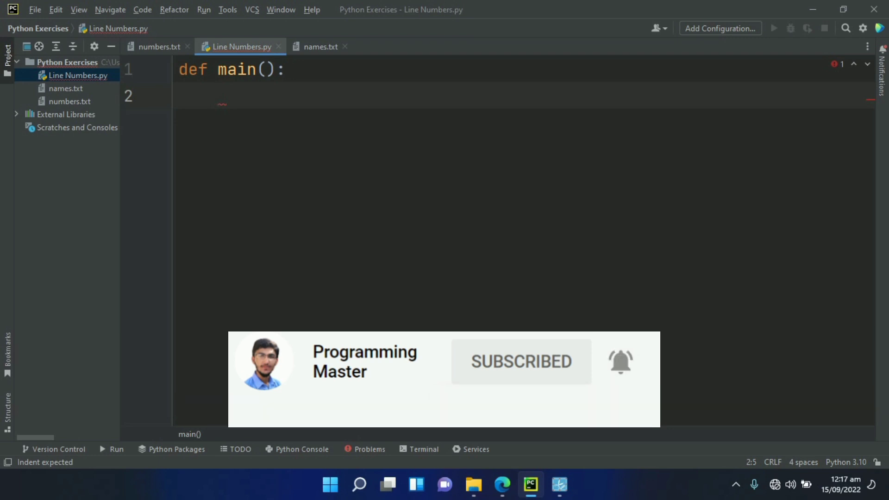
{"action": "type", "text": "name = in"}
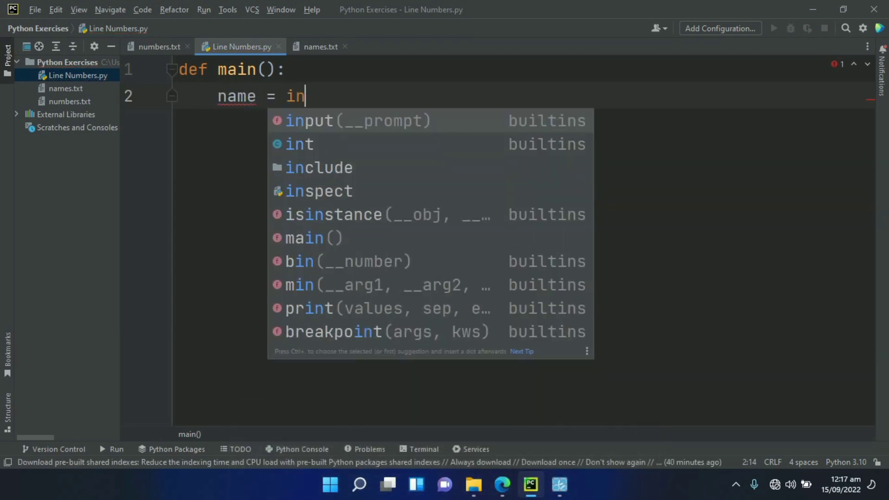
{"action": "key", "text": "Return"}
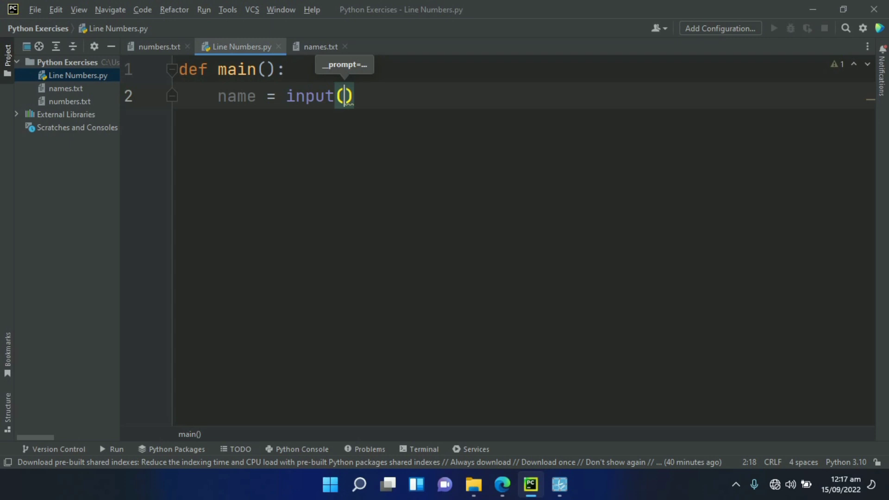
{"action": "type", "text": "\""}
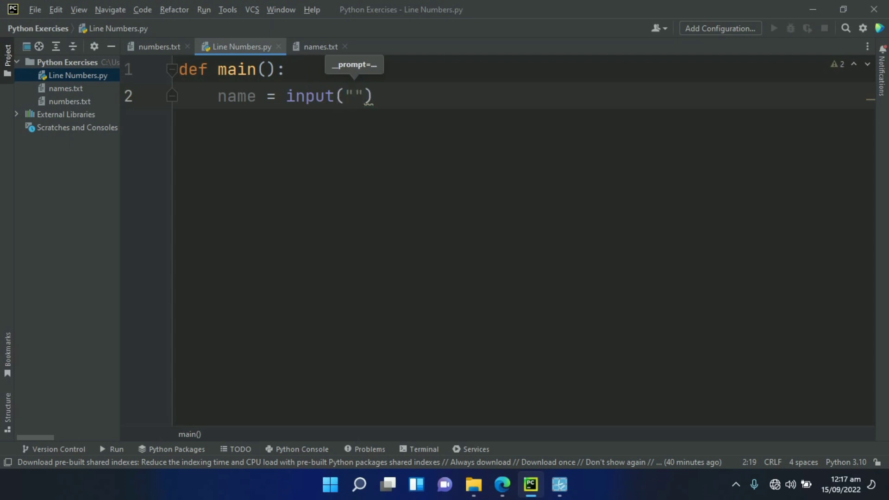
{"action": "type", "text": "Enter the name"}
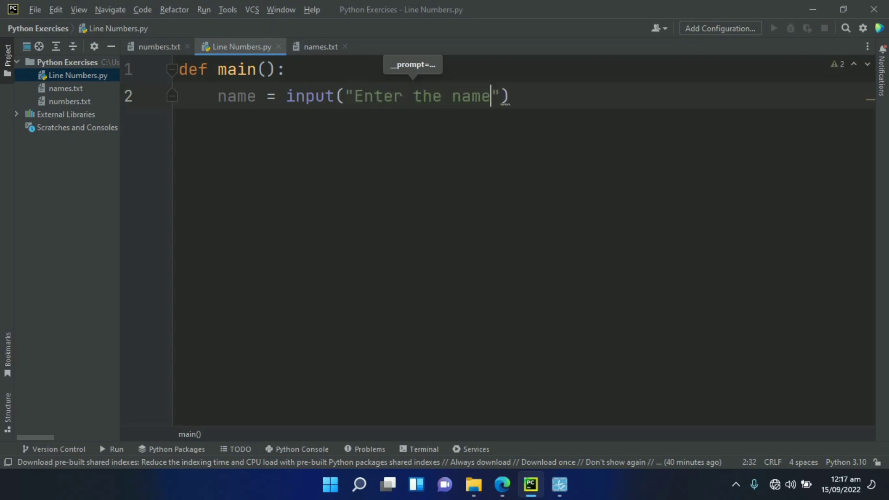
{"action": "type", "text": " of the it"}
{"action": "key", "text": "BackSpace"}
{"action": "key", "text": "BackSpace"}
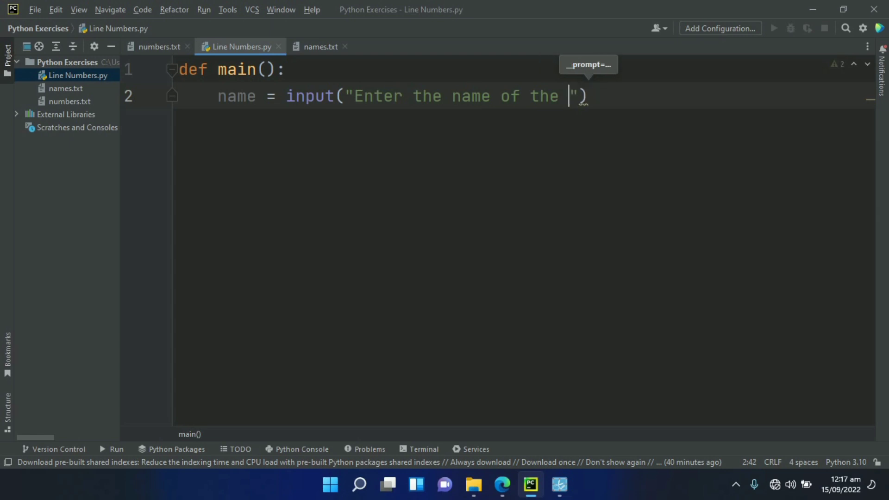
{"action": "type", "text": "file:"}
{"action": "key", "text": "End"}
{"action": "key", "text": "Return"}
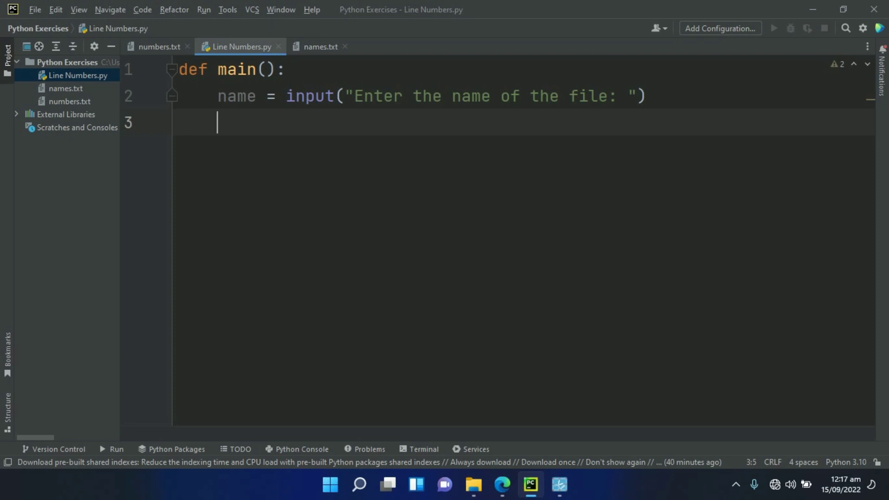
{"action": "type", "text": "fi"}
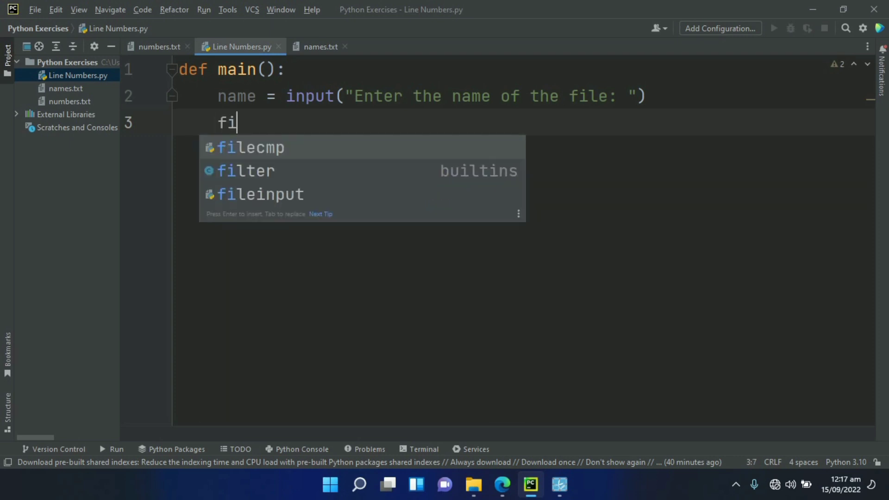
{"action": "type", "text": "le = "}
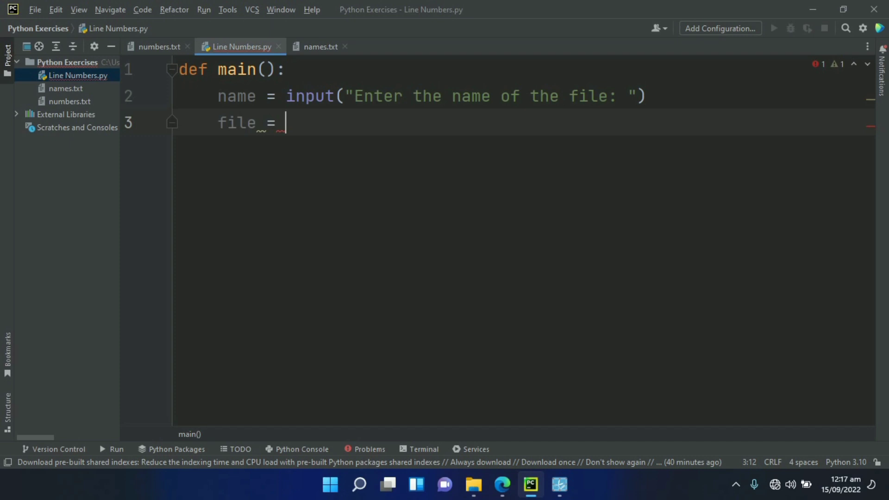
{"action": "type", "text": "open("}
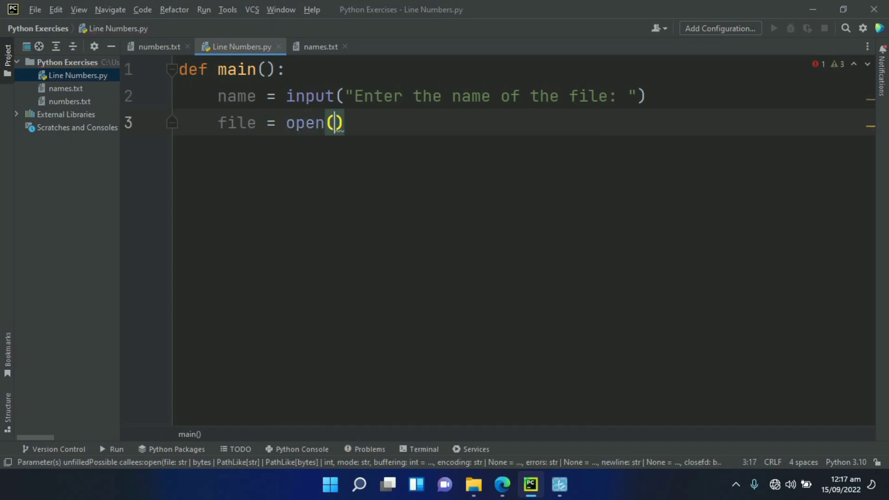
{"action": "type", "text": "na"}
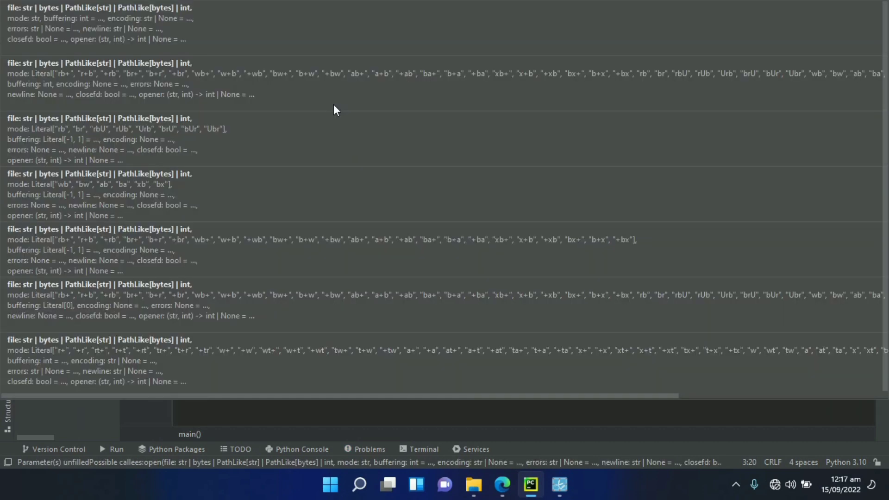
{"action": "type", "text": "me, "}
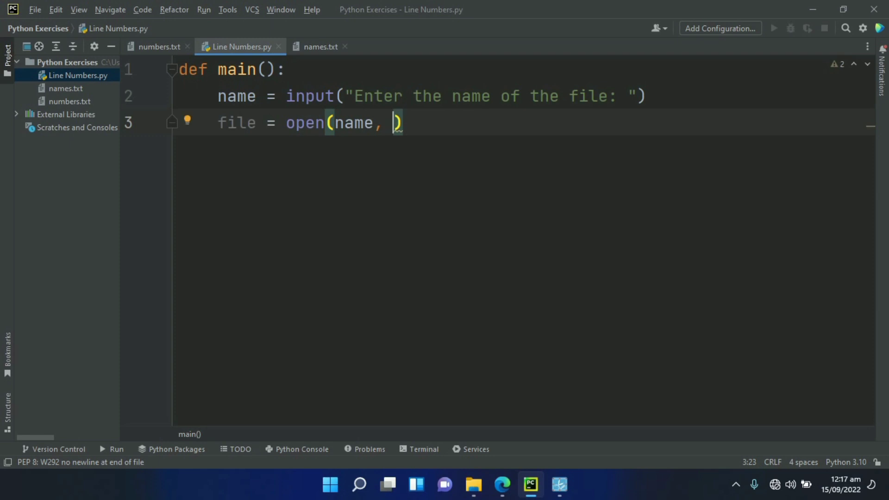
{"action": "type", "text": "'"}
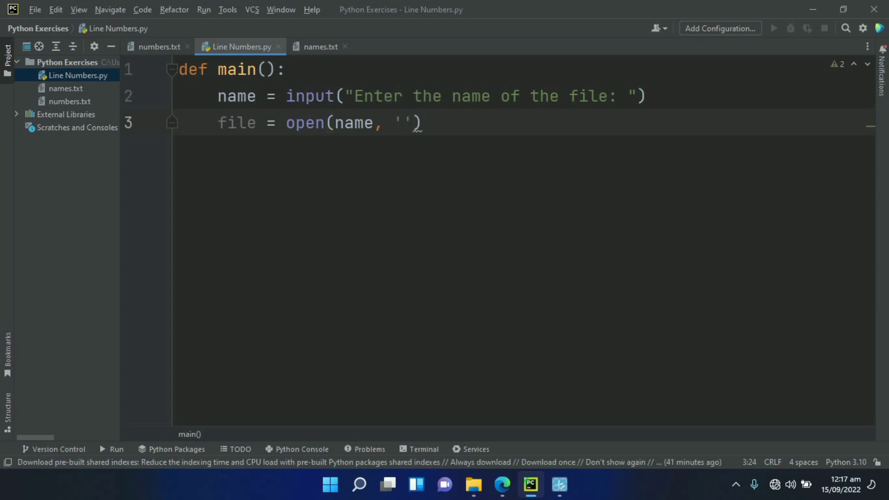
{"action": "type", "text": "r"}
Add file = open(name, 'r') as the next line of main
{"action": "key", "text": "Return"}
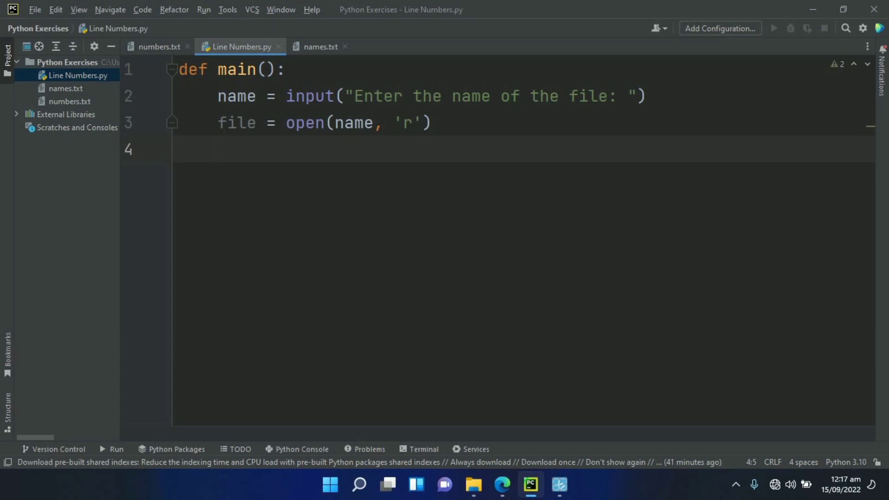
{"action": "type", "text": "line"}
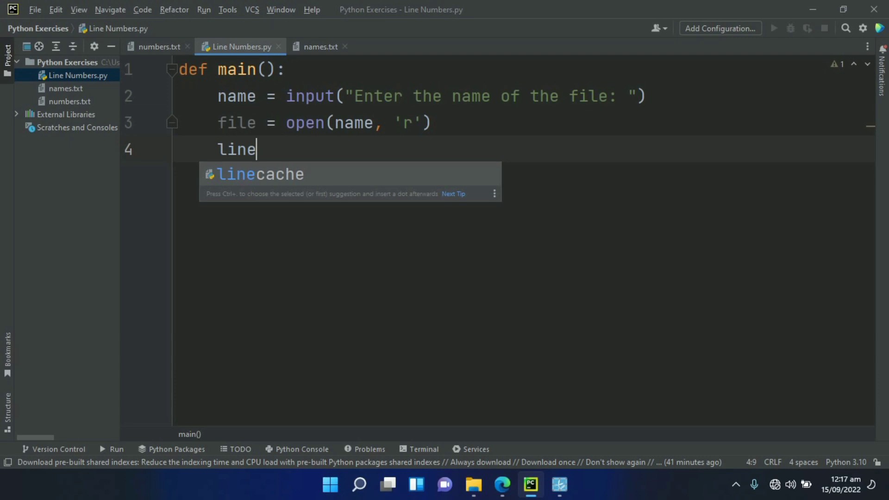
{"action": "type", "text": "_numbe"}
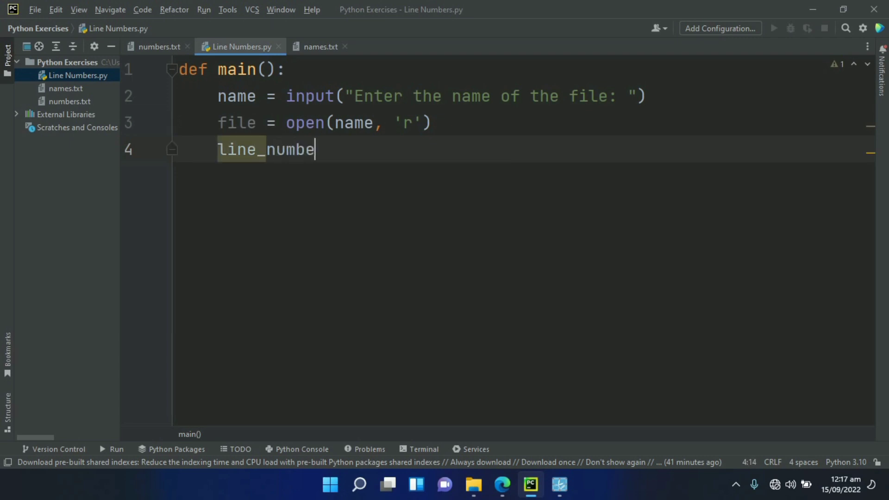
{"action": "type", "text": "r = "}
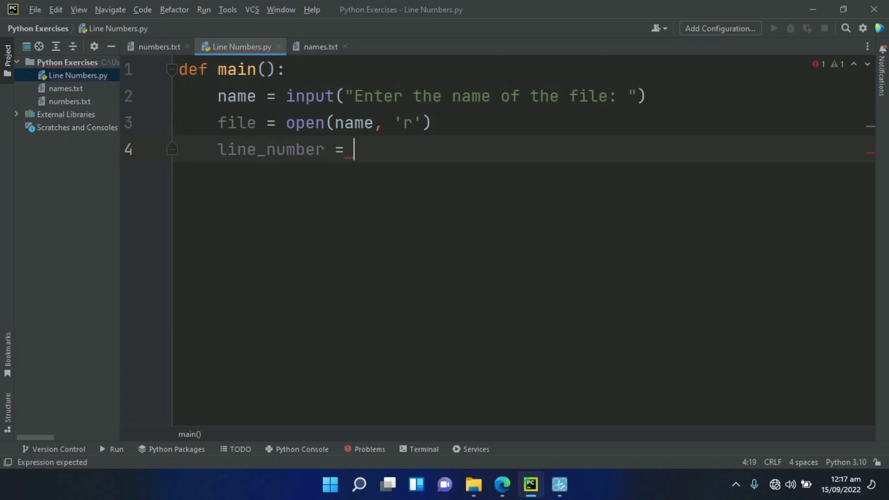
{"action": "type", "text": "1"}
Add line_number = 1 and line = file.readline() inside main
{"action": "key", "text": "Return"}
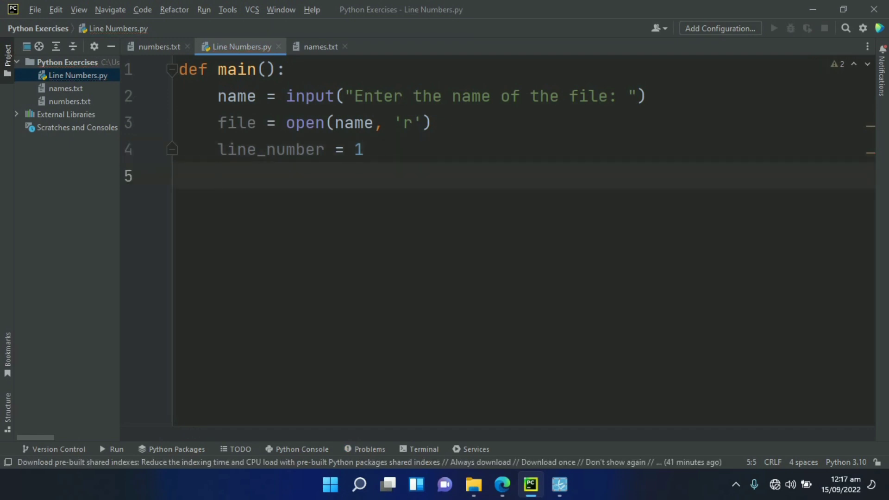
{"action": "type", "text": "line "}
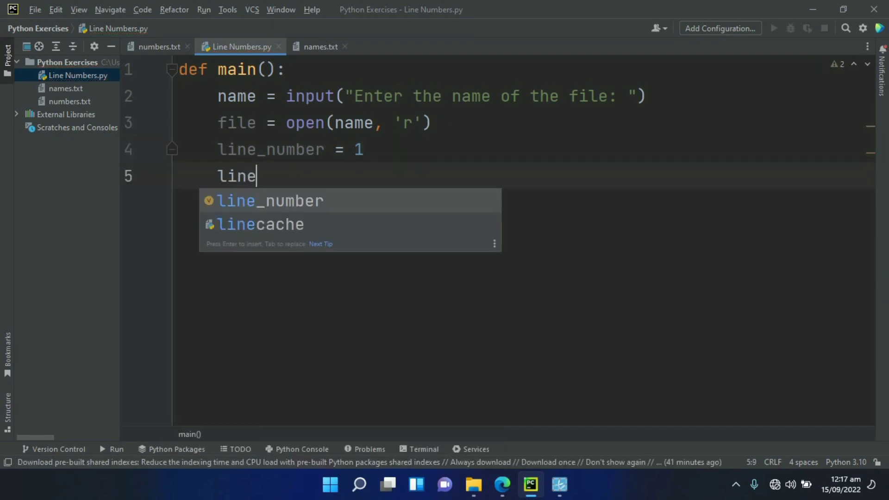
{"action": "type", "text": "= "}
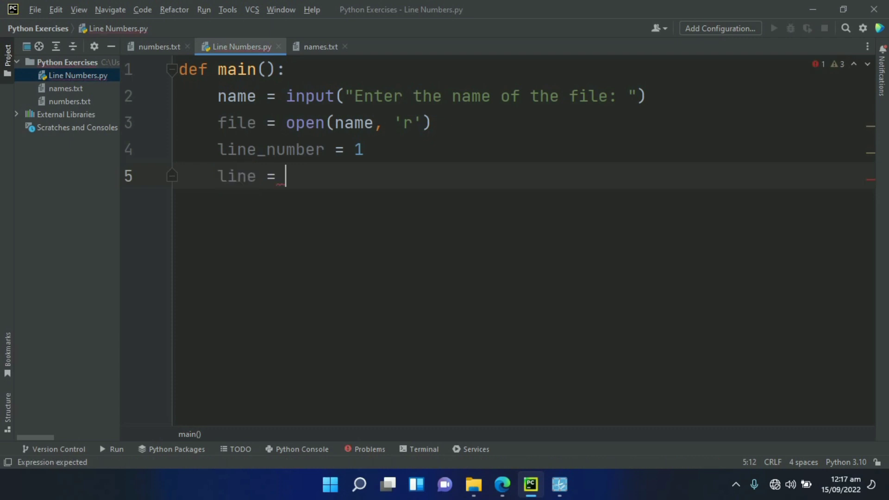
{"action": "type", "text": "file"}
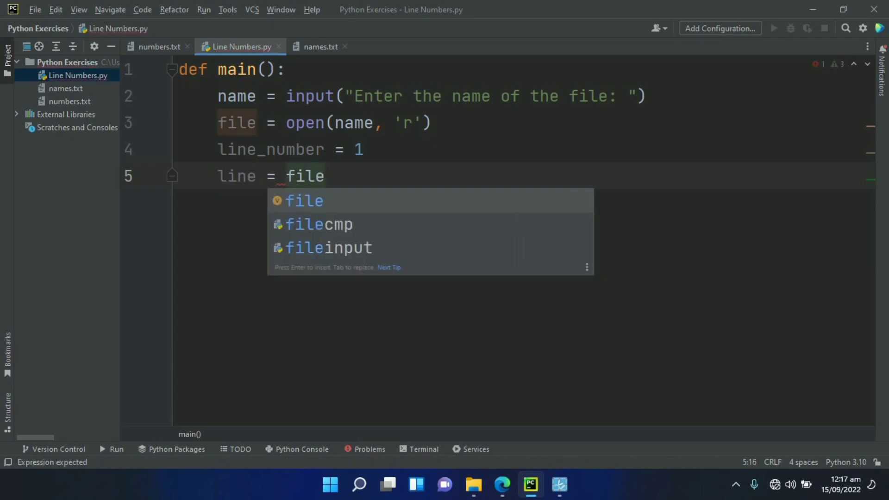
{"action": "type", "text": ".r"}
{"action": "key", "text": "Return"}
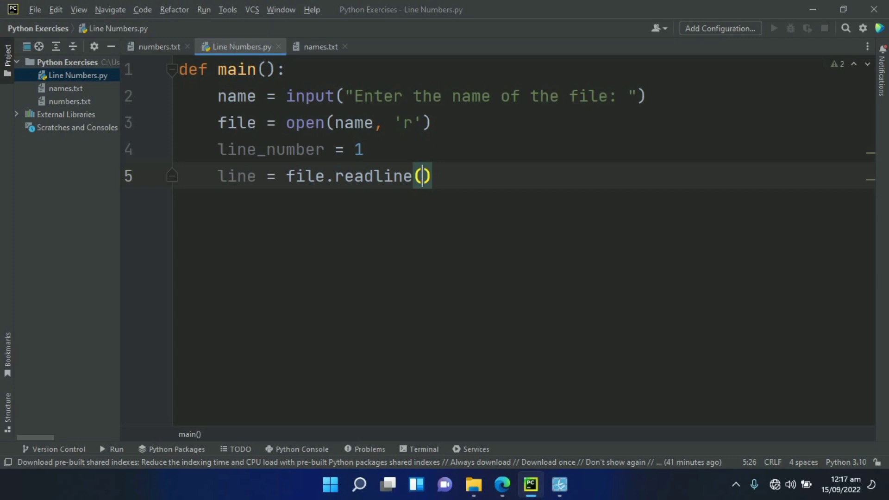
{"action": "key", "text": "Right"}
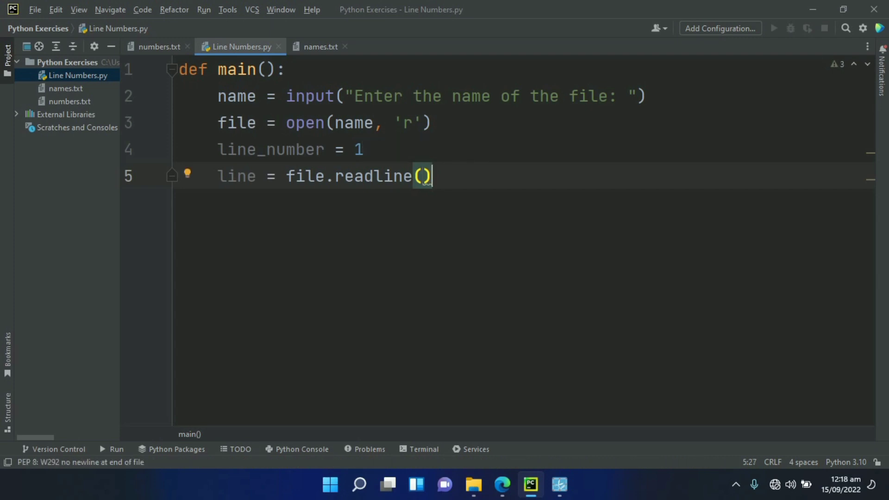
{"action": "key", "text": "Return"}
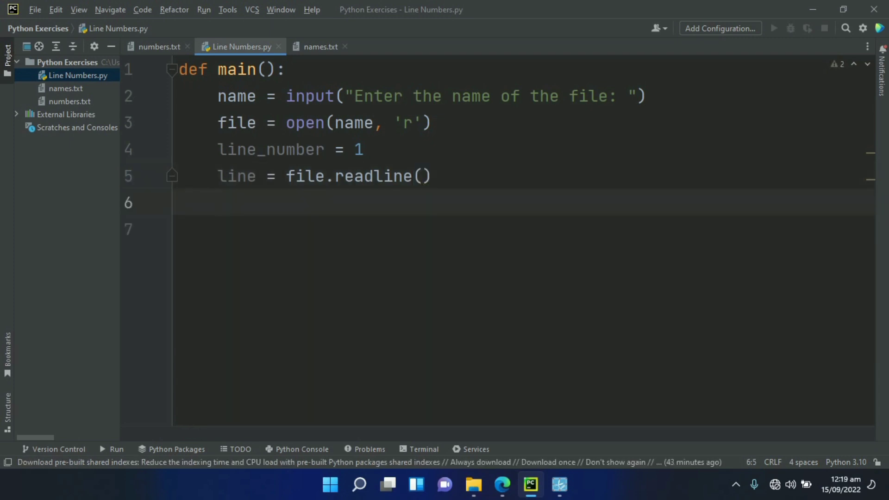
{"action": "type", "text": "whi"}
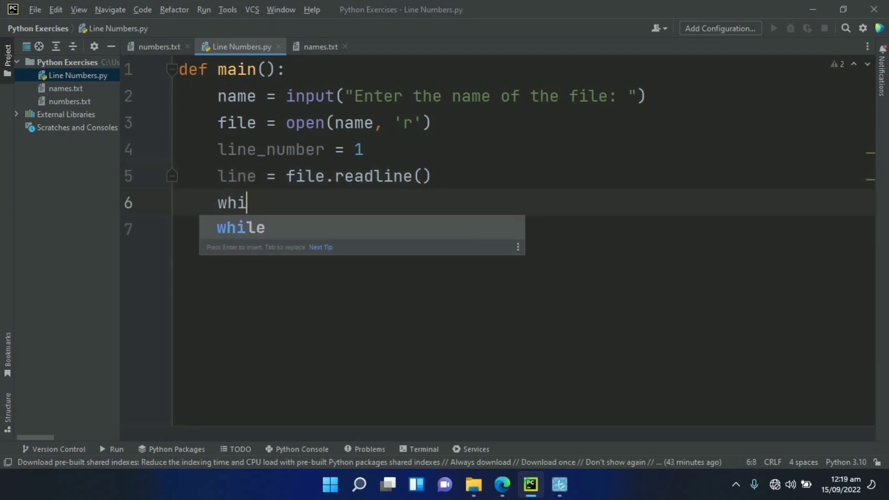
{"action": "type", "text": "le lin"}
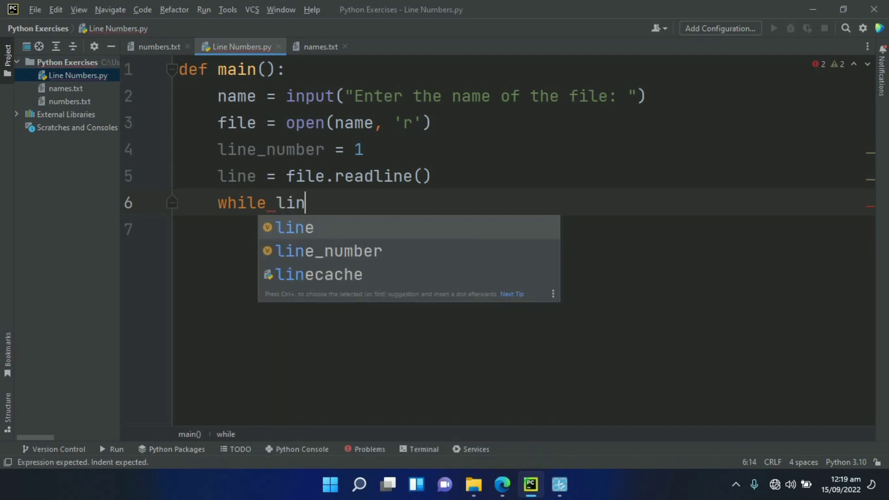
{"action": "type", "text": "e "}
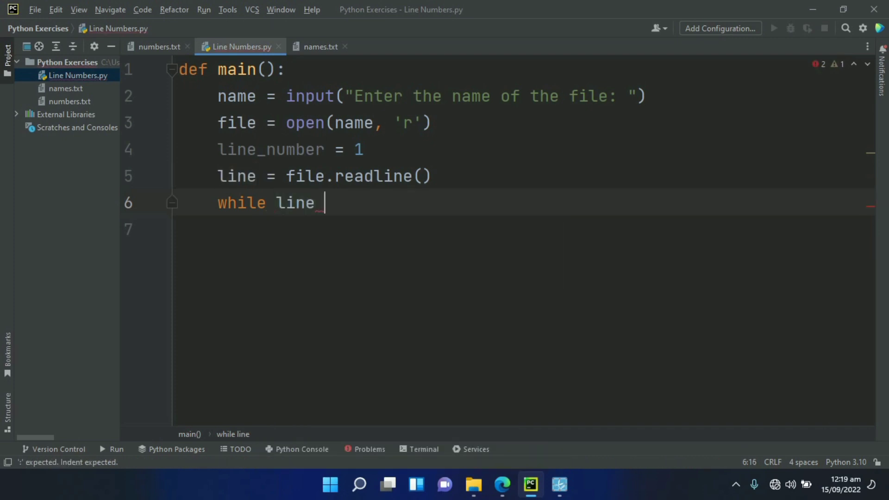
{"action": "type", "text": "!= "}
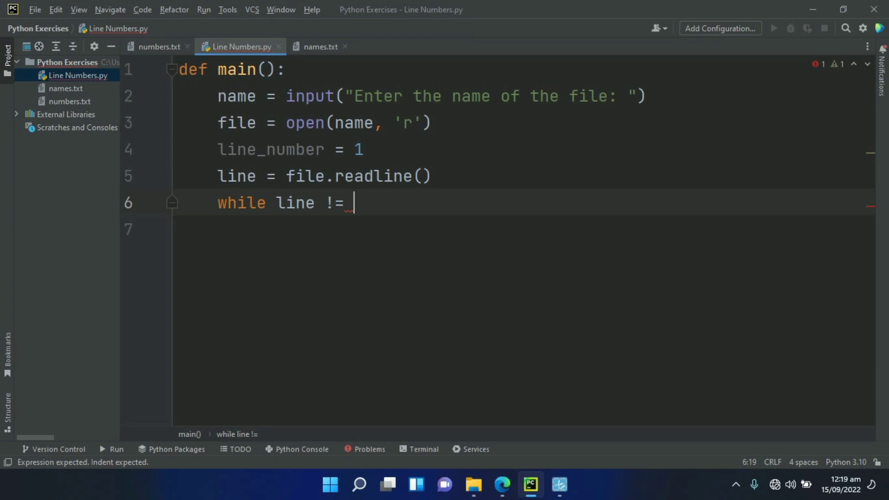
{"action": "type", "text": "\""}
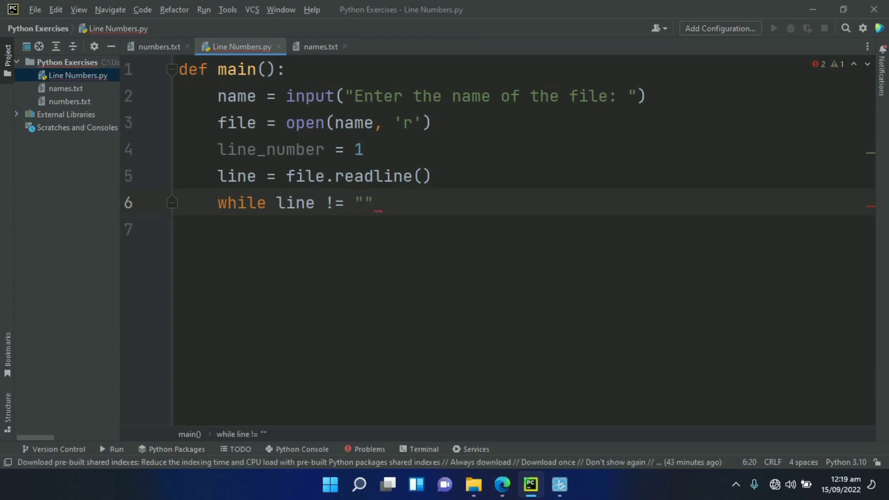
{"action": "type", "text": "\":"}
Add while line != "": with body print(line_number, ": ", line, sep="")
{"action": "key", "text": "Return"}
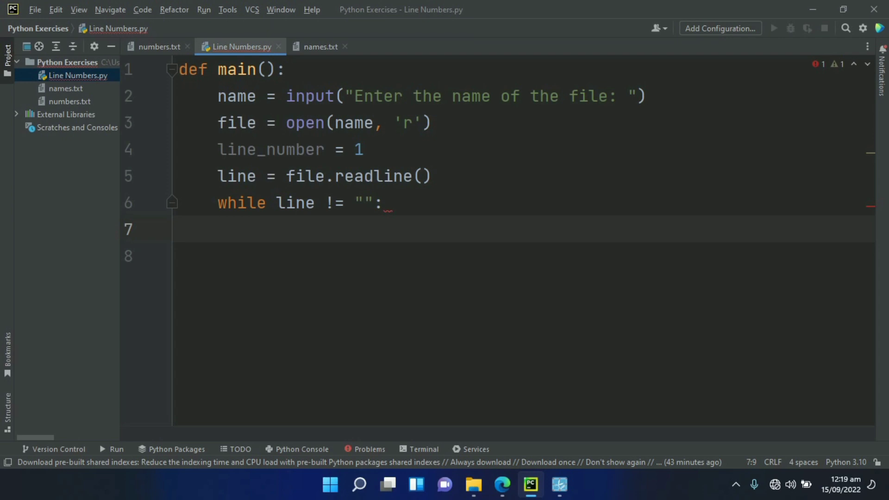
{"action": "type", "text": "print("}
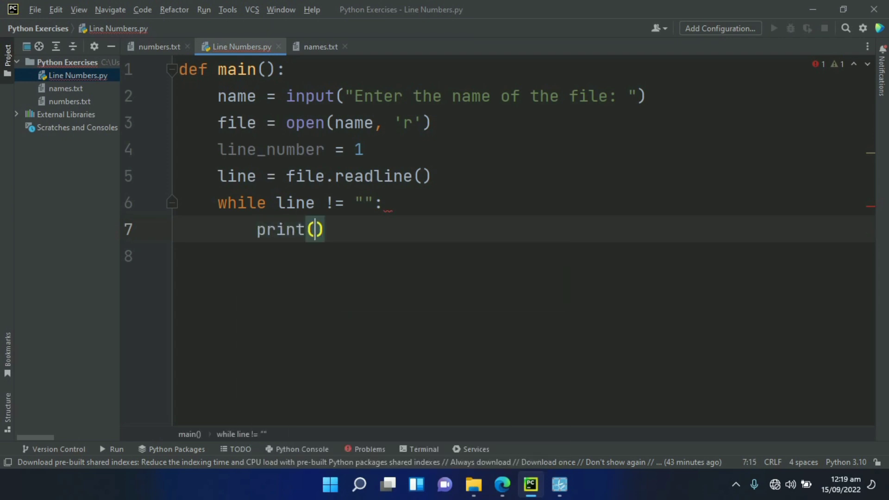
{"action": "type", "text": "li"}
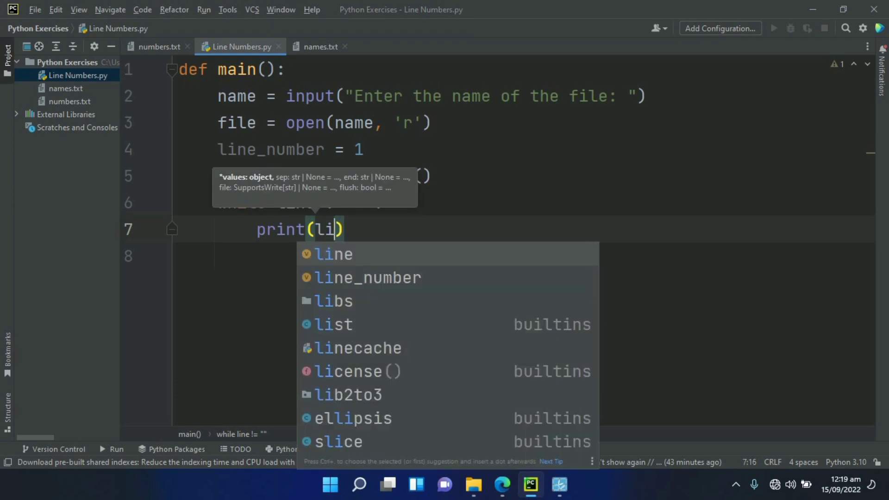
{"action": "type", "text": "n"}
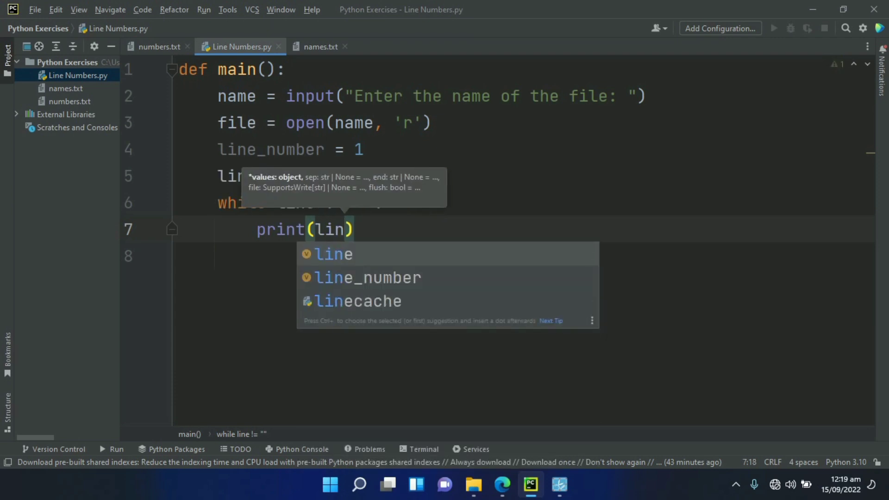
{"action": "type", "text": "e_n"}
{"action": "key", "text": "Return"}
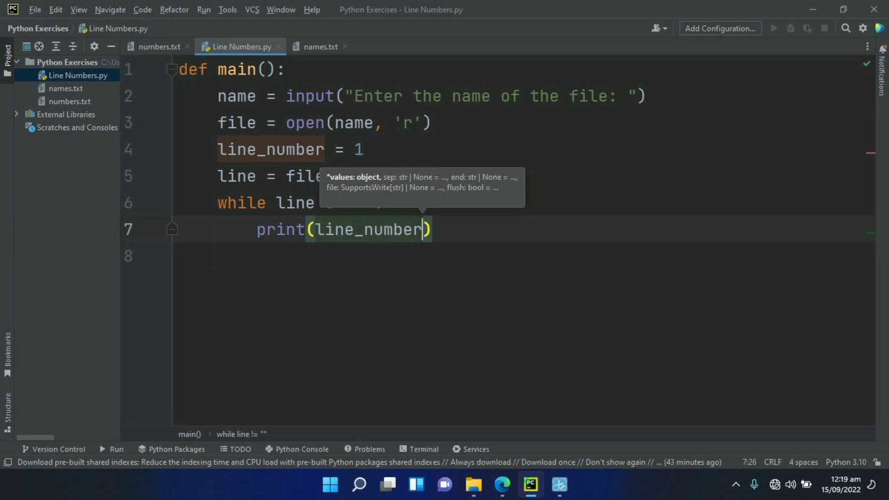
{"action": "type", "text": ", \""}
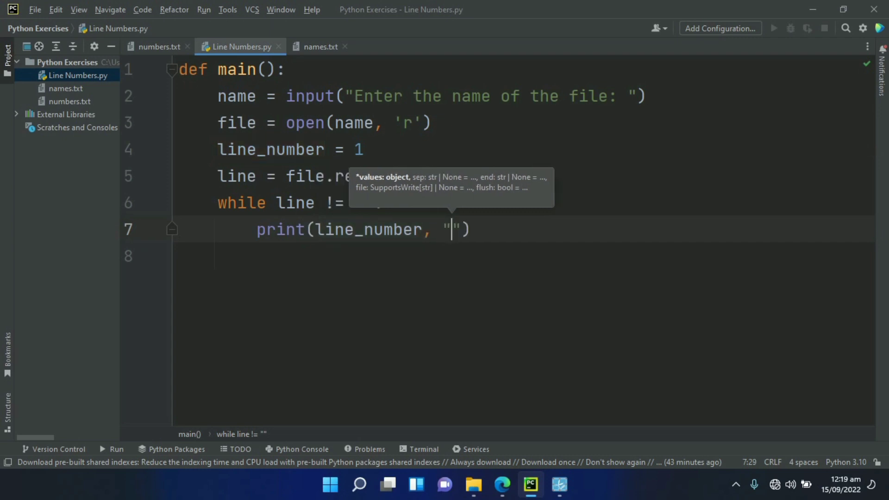
{"action": "type", "text": ":"}
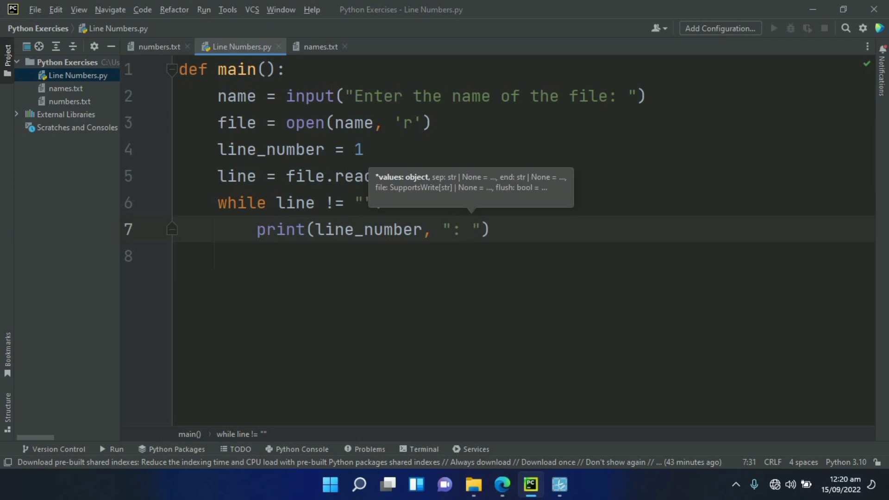
{"action": "type", "text": " \""}
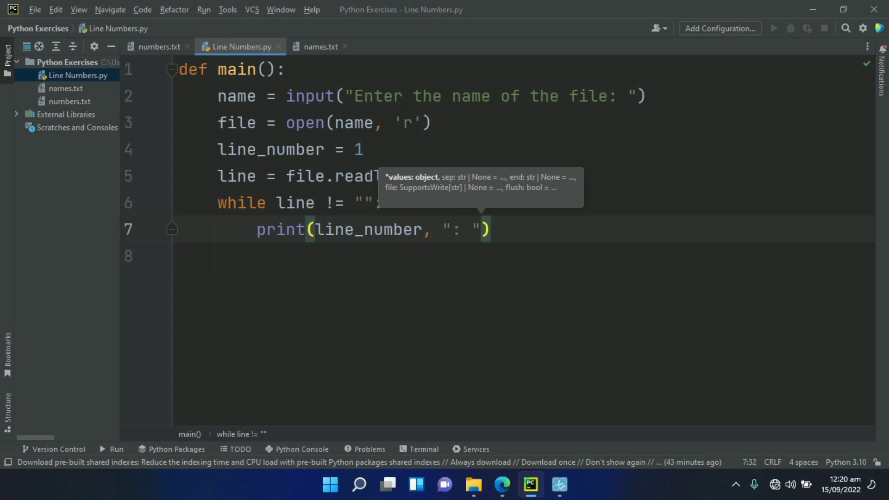
{"action": "type", "text": ","}
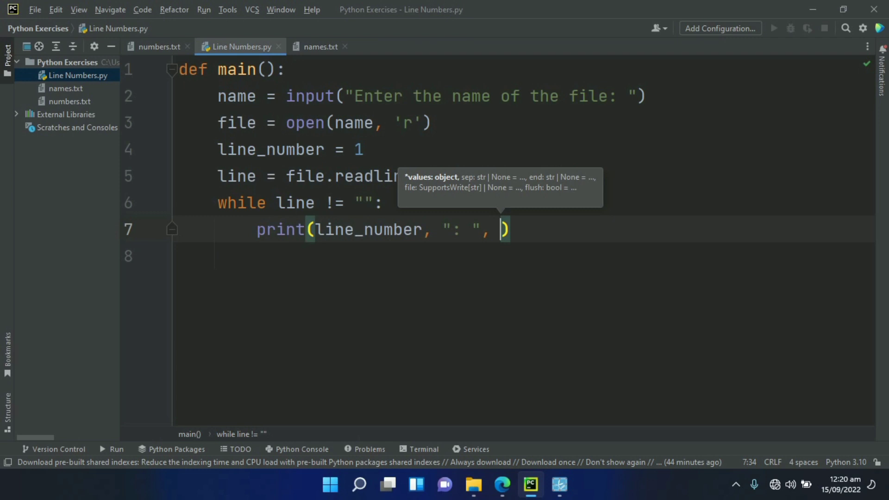
{"action": "type", "text": "line"}
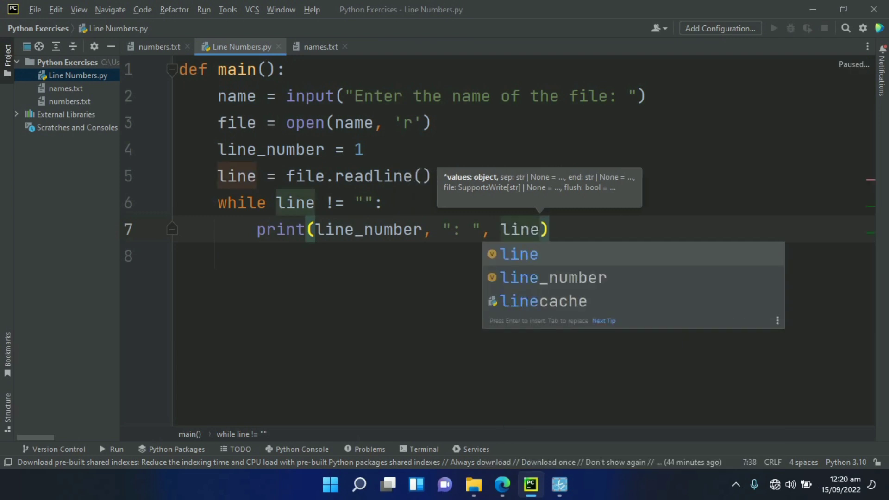
{"action": "type", "text": ","}
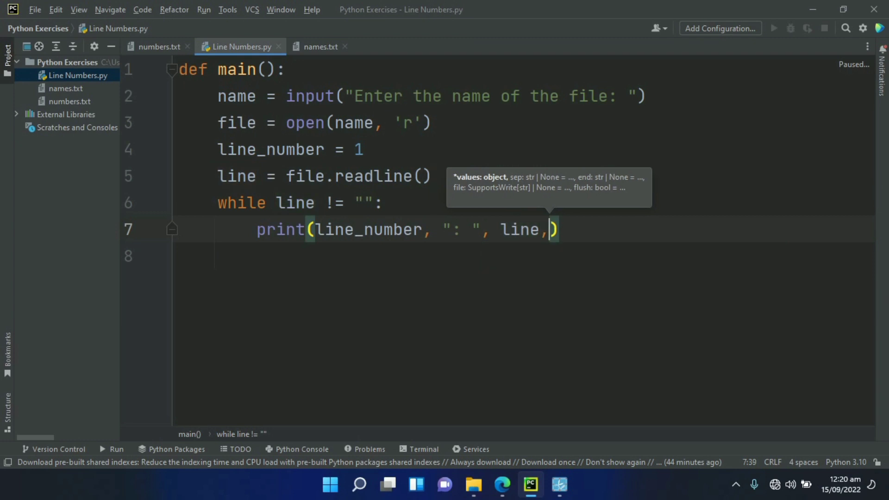
{"action": "type", "text": " se"}
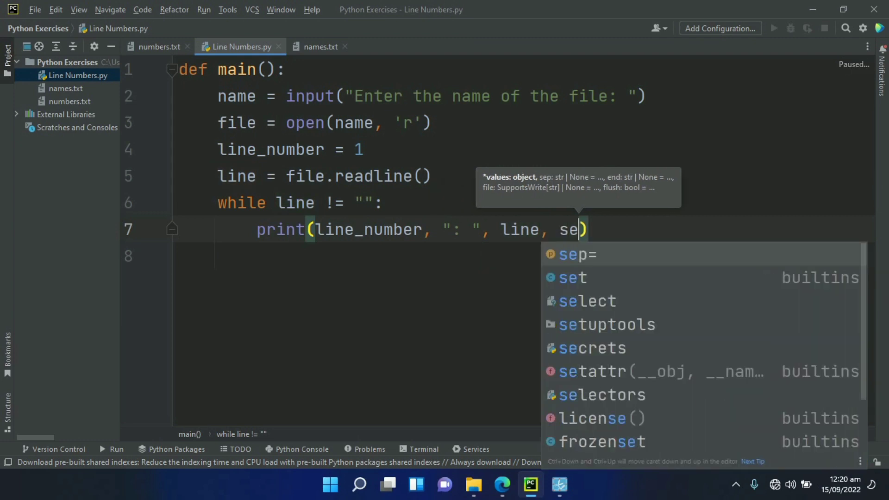
{"action": "type", "text": "p"}
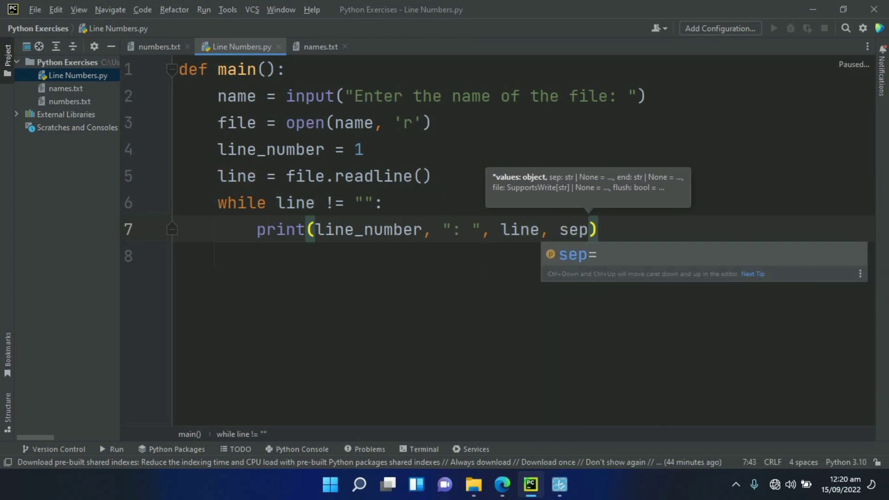
{"action": "type", "text": "="}
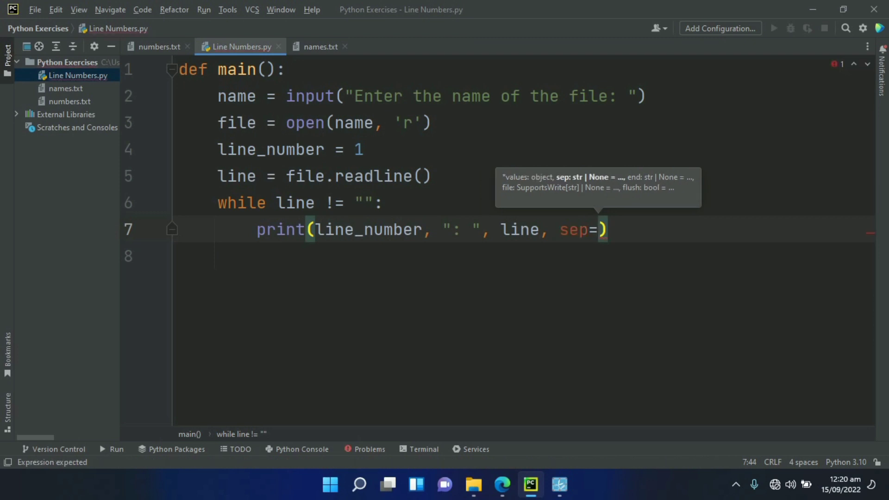
{"action": "type", "text": "\""}
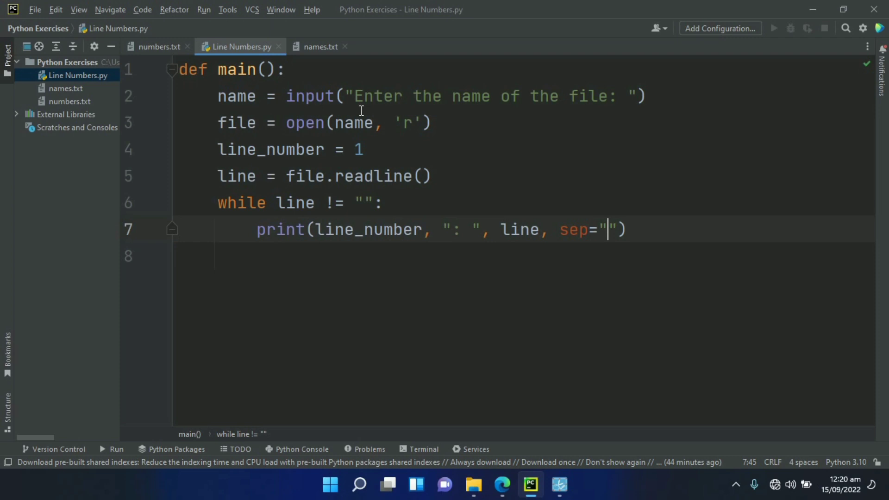
{"action": "left_click", "coordinate": [645, 230]}
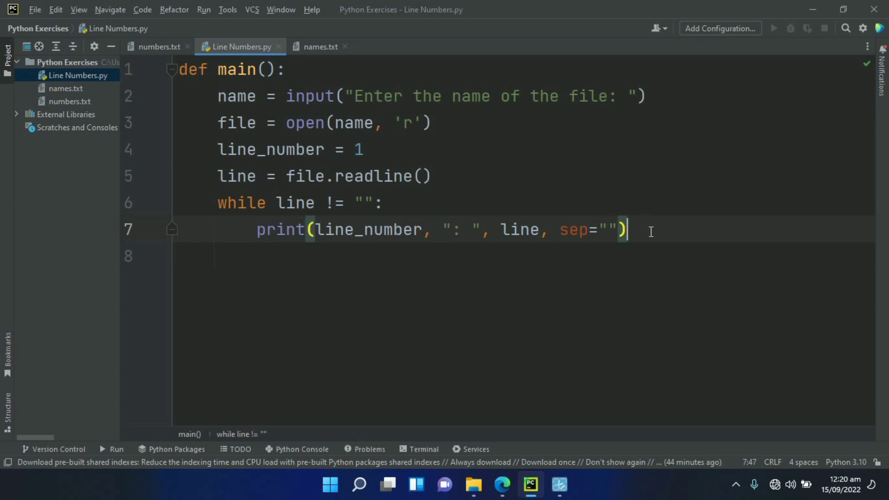
{"action": "key", "text": "Return"}
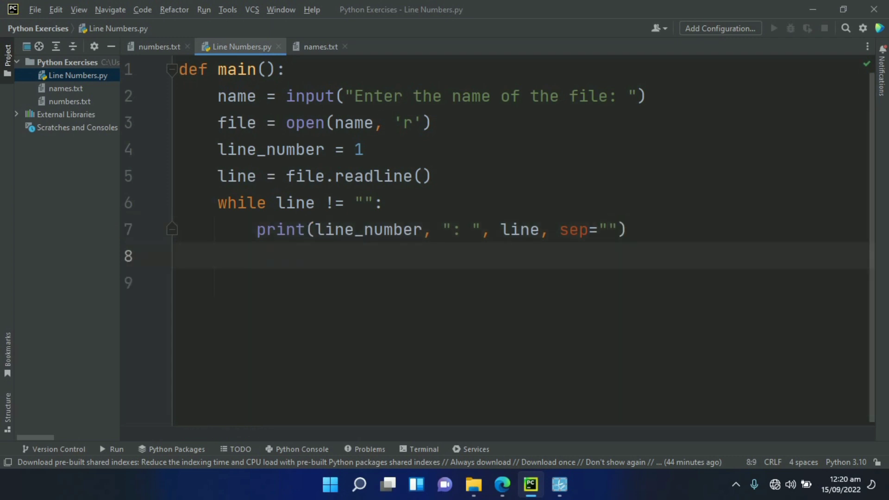
{"action": "type", "text": "lin"}
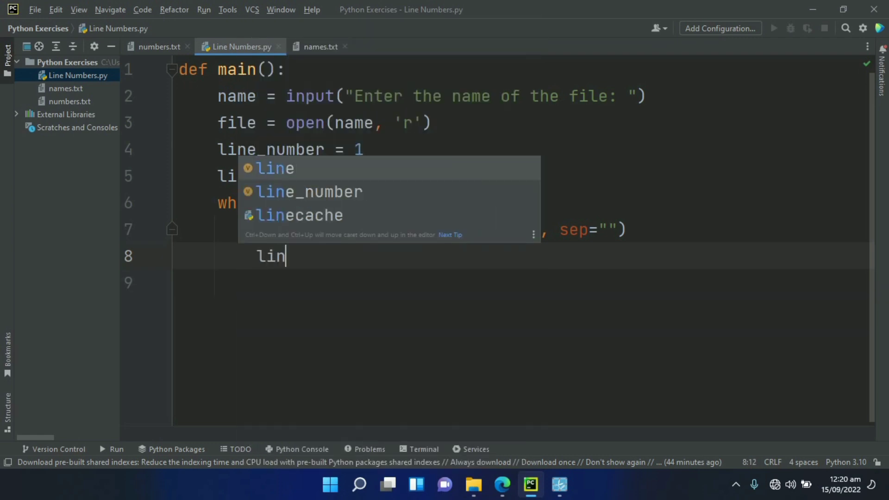
{"action": "type", "text": "en"}
Increment line_number and add line = file.readline() at the end of the loop body
{"action": "key", "text": "Return"}
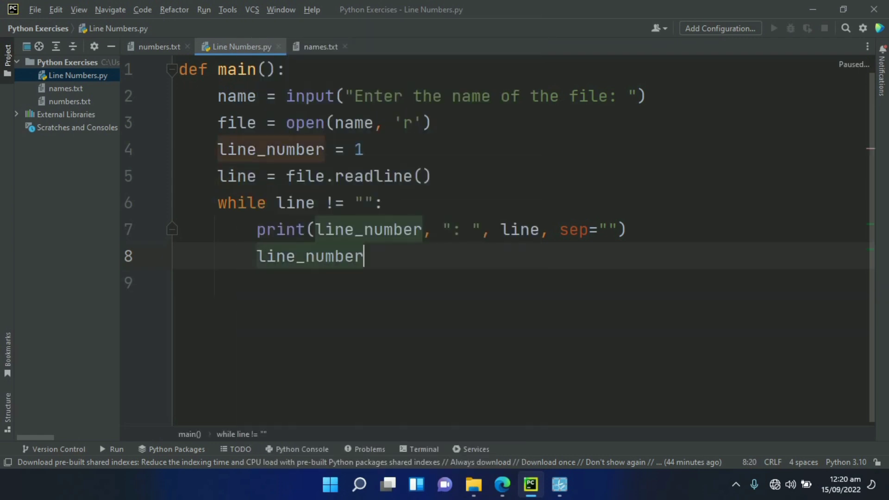
{"action": "type", "text": " +="}
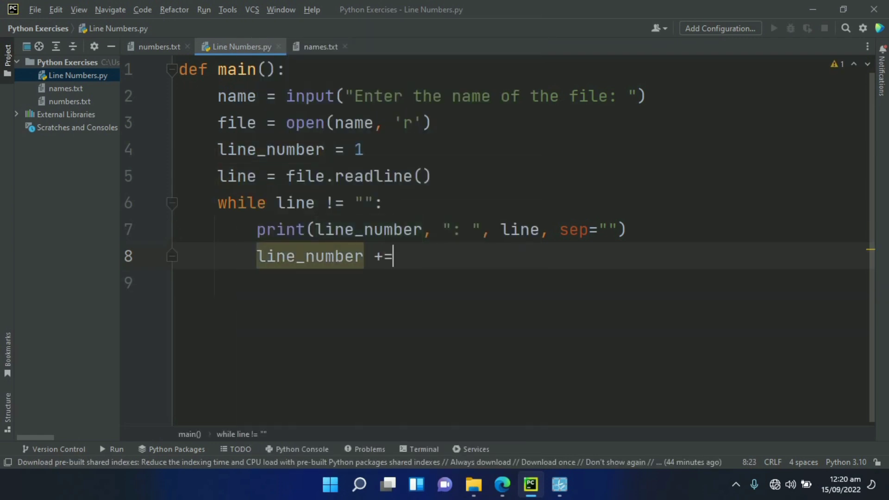
{"action": "type", "text": "1"}
{"action": "key", "text": "Return"}
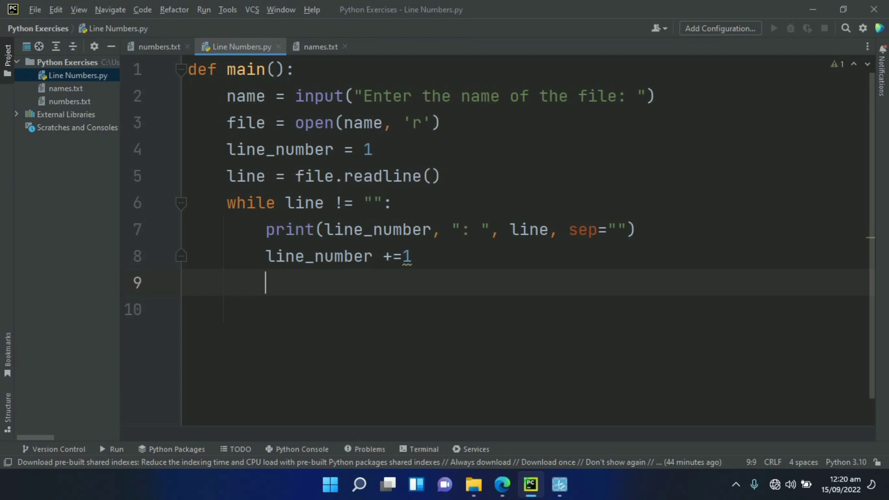
{"action": "type", "text": "li"}
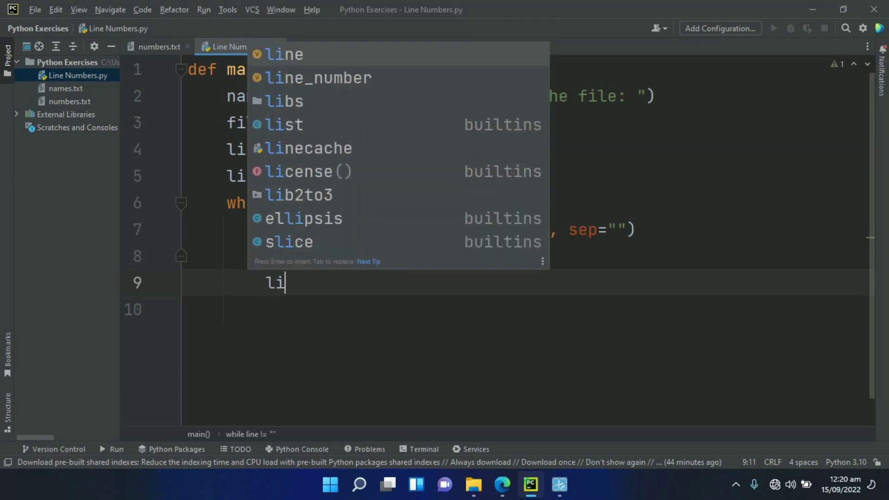
{"action": "type", "text": "e"}
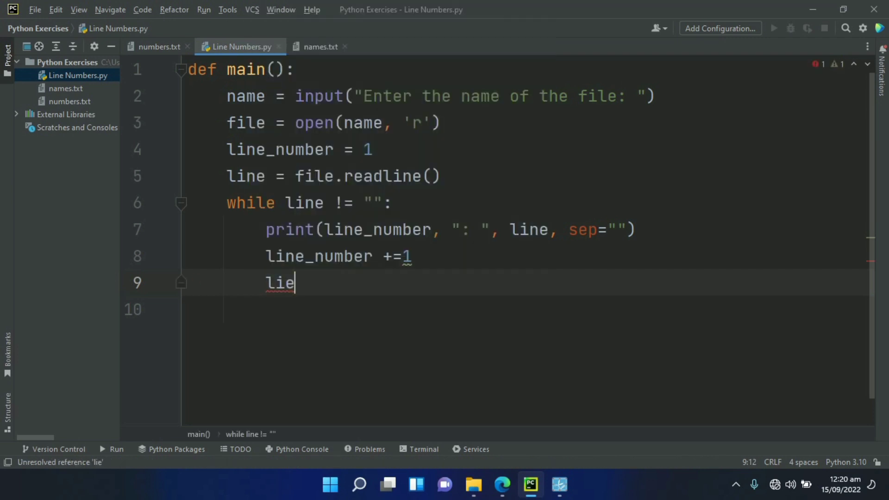
{"action": "key", "text": "BackSpace"}
{"action": "key", "text": "BackSpace"}
{"action": "key", "text": "BackSpace"}
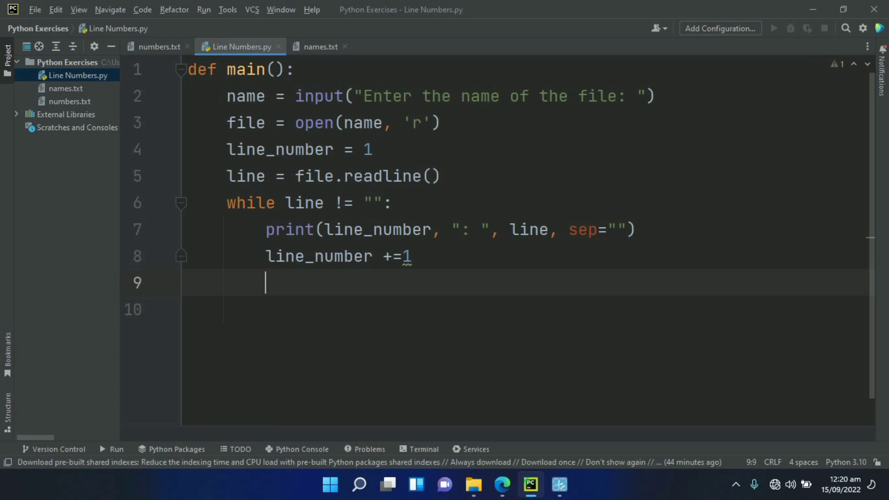
{"action": "type", "text": "line "}
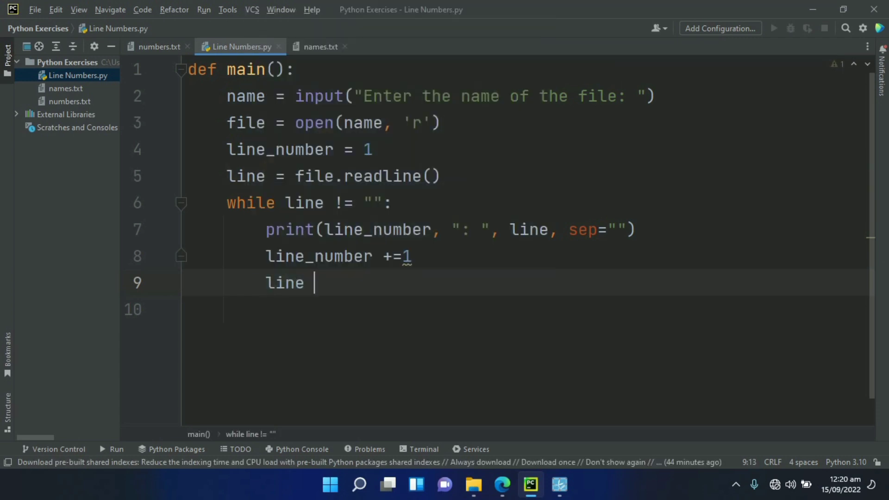
{"action": "type", "text": "= fil"}
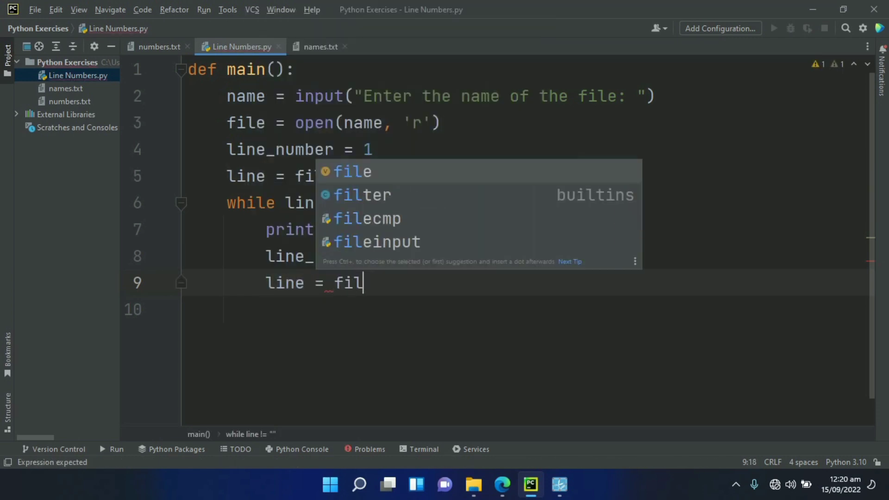
{"action": "type", "text": "e."}
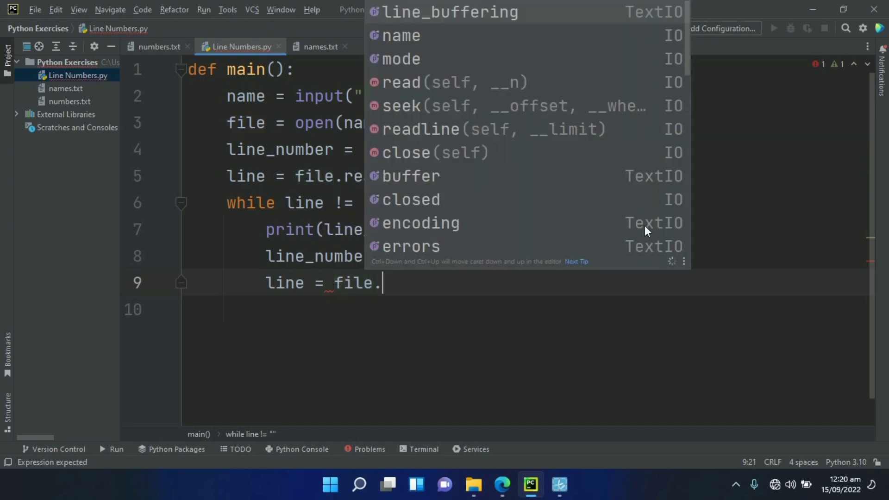
{"action": "type", "text": "re"}
{"action": "key", "text": "Return"}
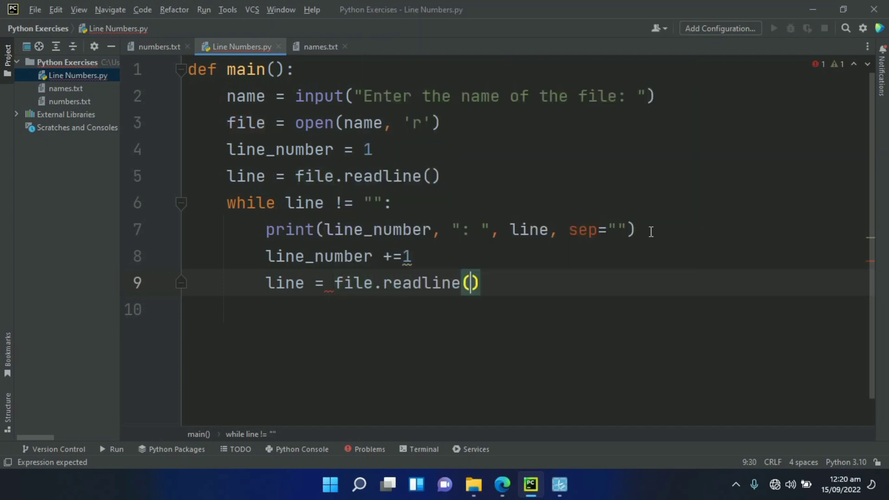
{"action": "key", "text": "End"}
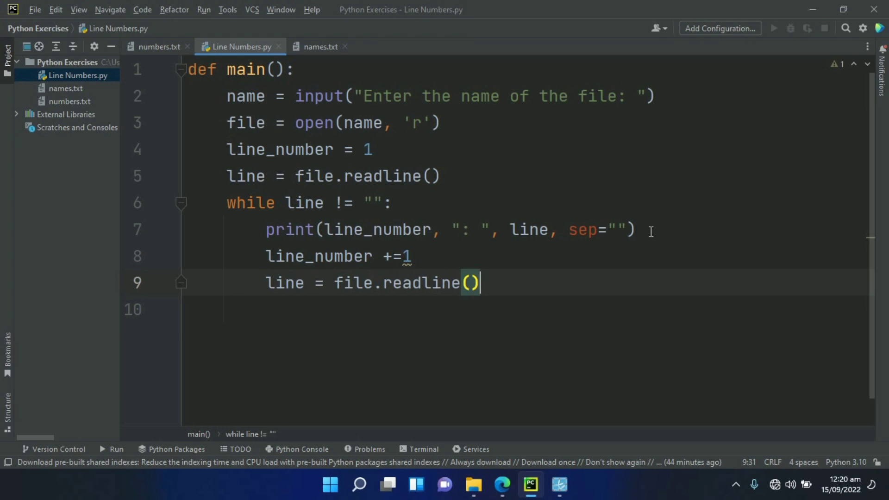
{"action": "key", "text": "Return"}
{"action": "key", "text": "Return"}
Add an unindented main() call below the function, undoing the main-guard template expansion
{"action": "key", "text": "BackSpace"}
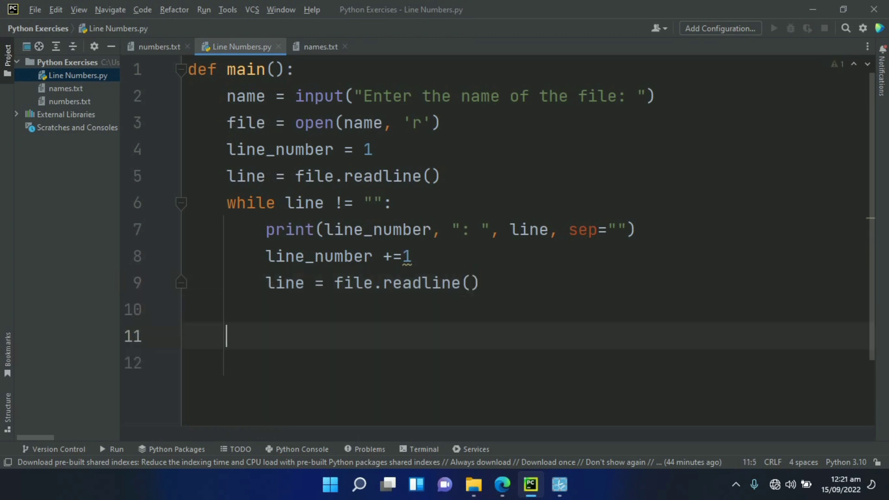
{"action": "key", "text": "BackSpace"}
{"action": "type", "text": "na"}
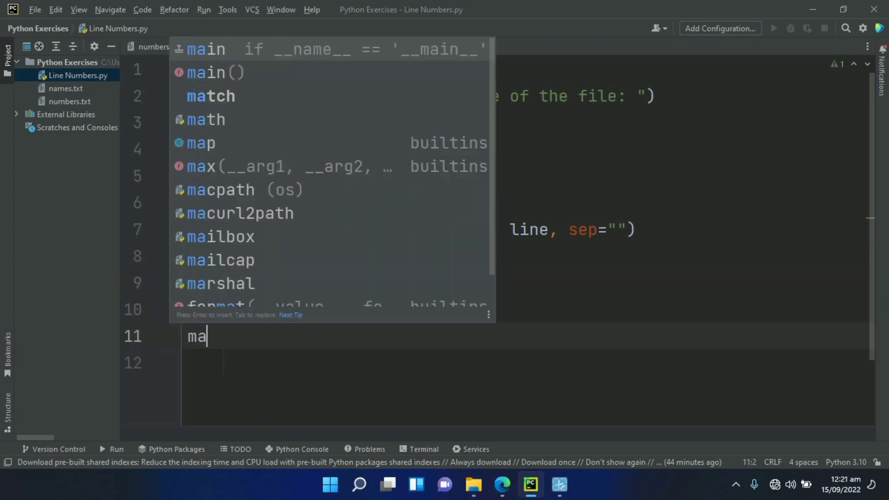
{"action": "type", "text": "i"}
{"action": "key", "text": "Return"}
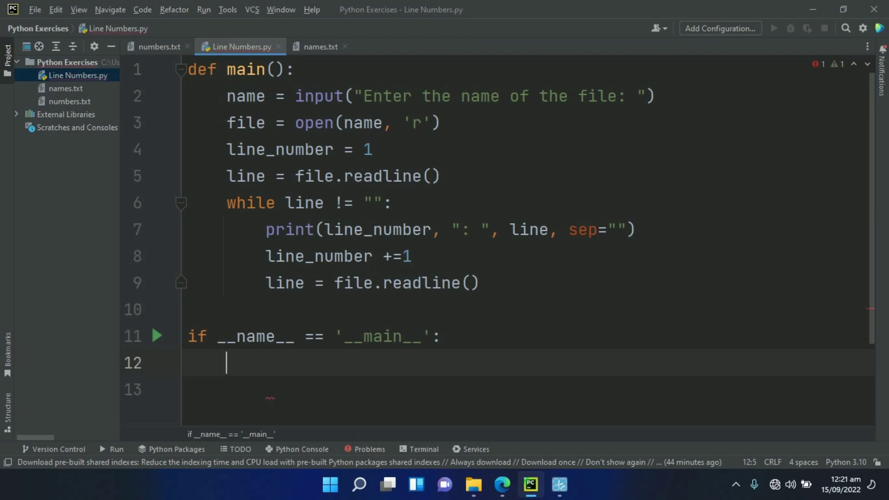
{"action": "key", "text": "ctrl+z"}
{"action": "key", "text": "BackSpace"}
{"action": "key", "text": "BackSpace"}
{"action": "key", "text": "BackSpace"}
{"action": "type", "text": "main"}
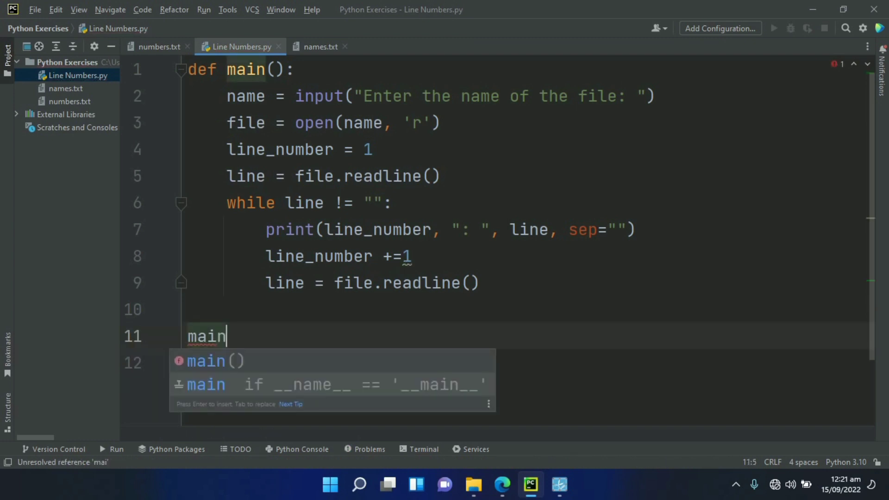
{"action": "type", "text": "("}
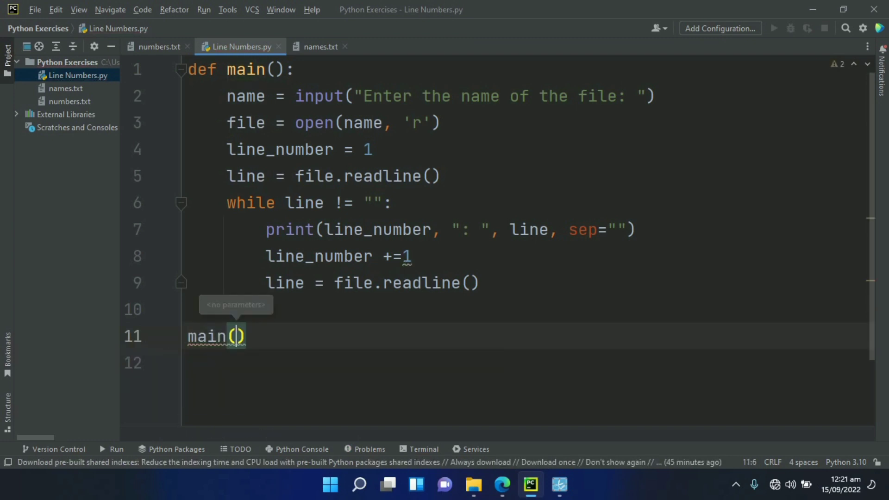
{"action": "type", "text": ")"}
{"action": "key", "text": "Return"}
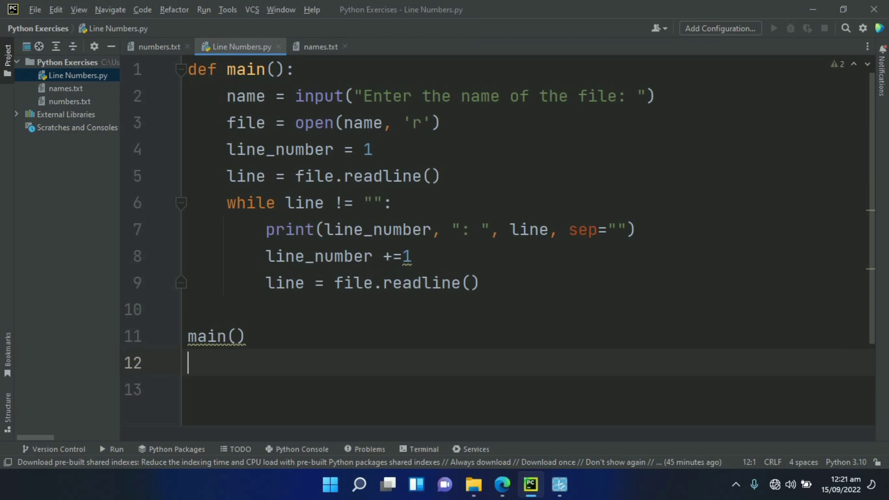
Run the Line Numbers configuration and enter names.txt at the file-name prompt
{"action": "left_click", "coordinate": [206, 10]}
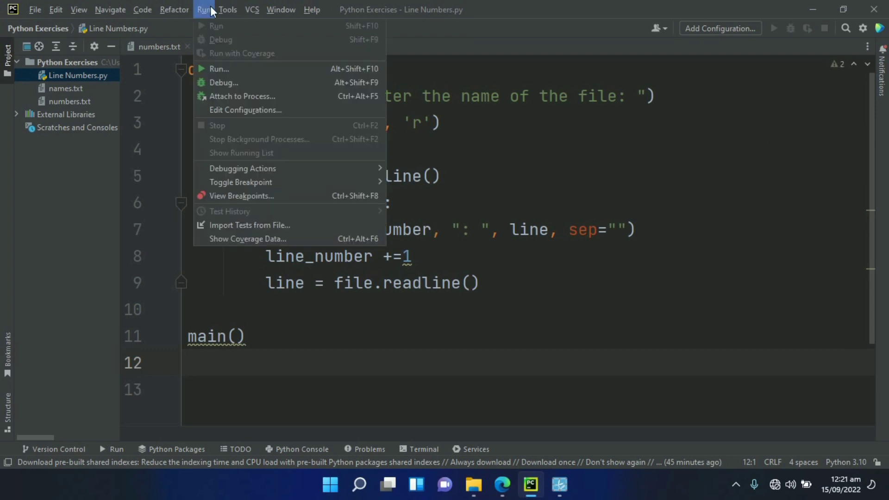
{"action": "left_click", "coordinate": [215, 69]}
{"action": "left_click", "coordinate": [431, 253]}
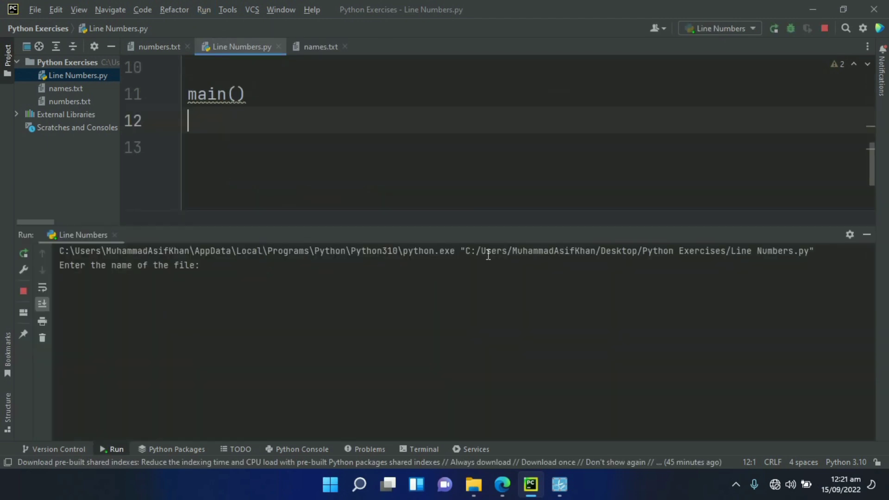
{"action": "left_click", "coordinate": [207, 273]}
{"action": "type", "text": "ames.t"}
{"action": "type", "text": "xt"}
{"action": "key", "text": "Return"}
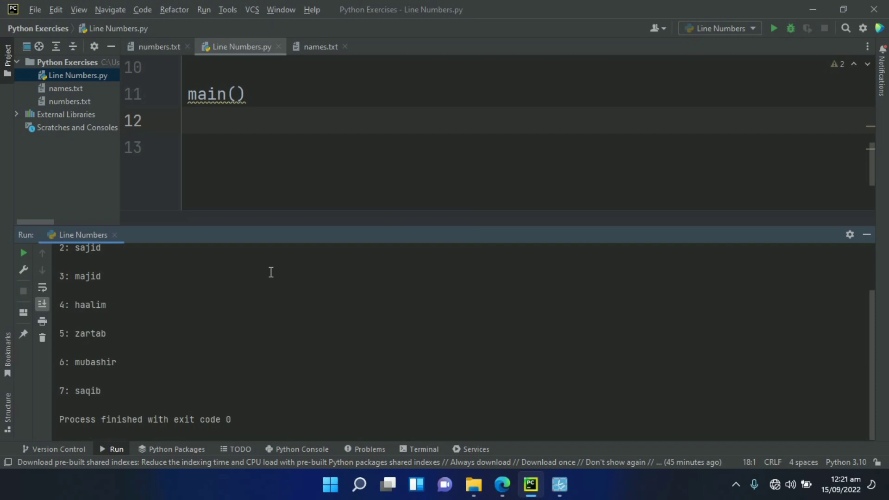
{"action": "scroll", "coordinate": [272, 273], "scroll_direction": "up", "scroll_amount": 2}
{"action": "scroll", "coordinate": [266, 299], "scroll_direction": "up", "scroll_amount": 1}
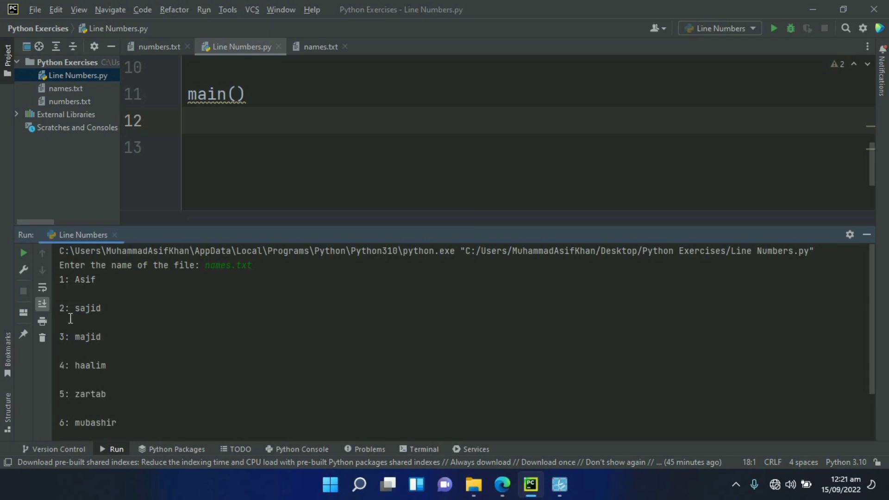
{"action": "scroll", "coordinate": [75, 372], "scroll_direction": "down", "scroll_amount": 2}
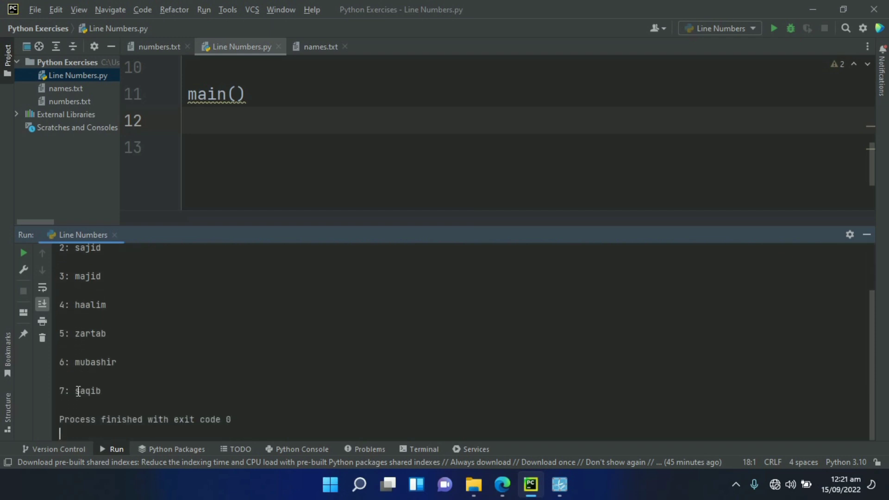
{"action": "scroll", "coordinate": [100, 344], "scroll_direction": "up", "scroll_amount": 2}
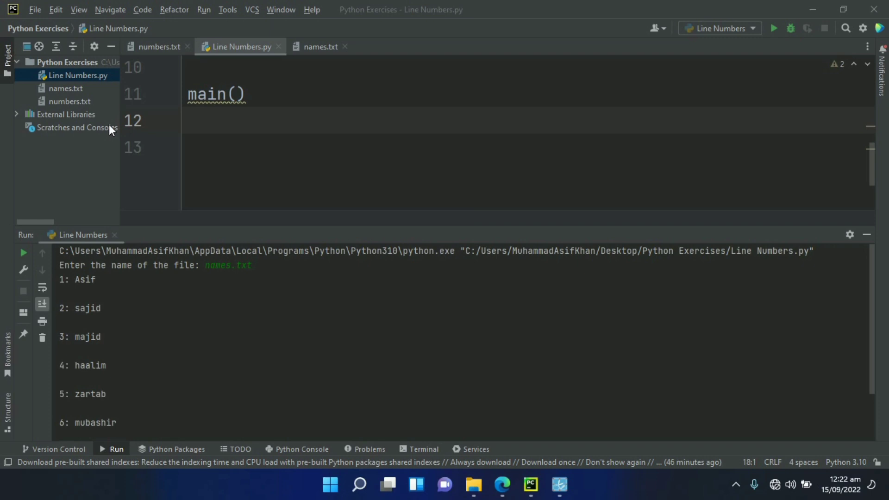
Open names.txt from the Project tool window in an editor tab
{"action": "left_click", "coordinate": [61, 88]}
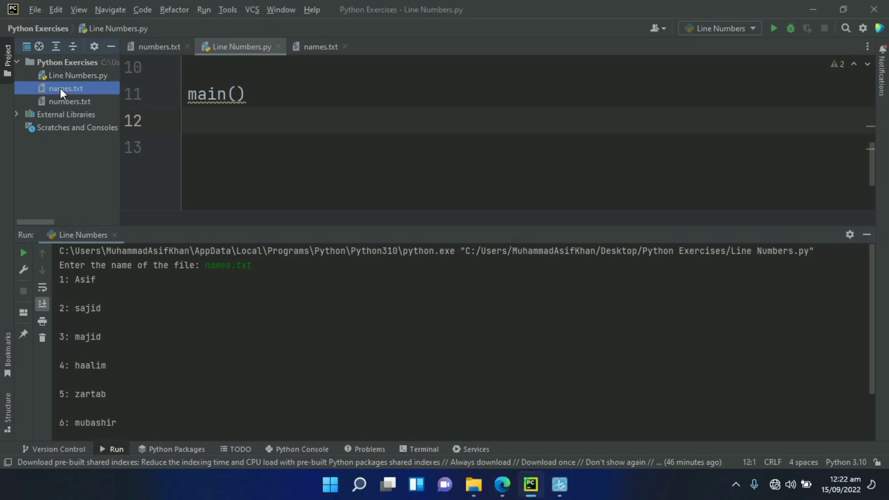
{"action": "double_click", "coordinate": [52, 87]}
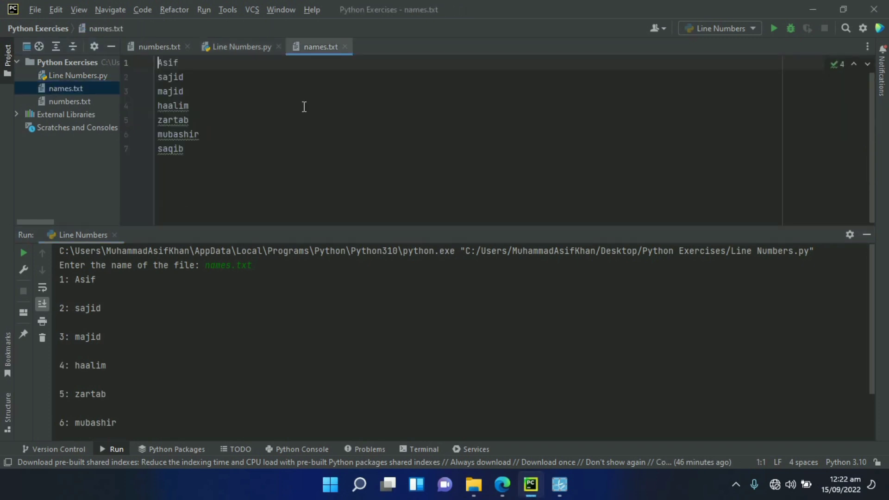